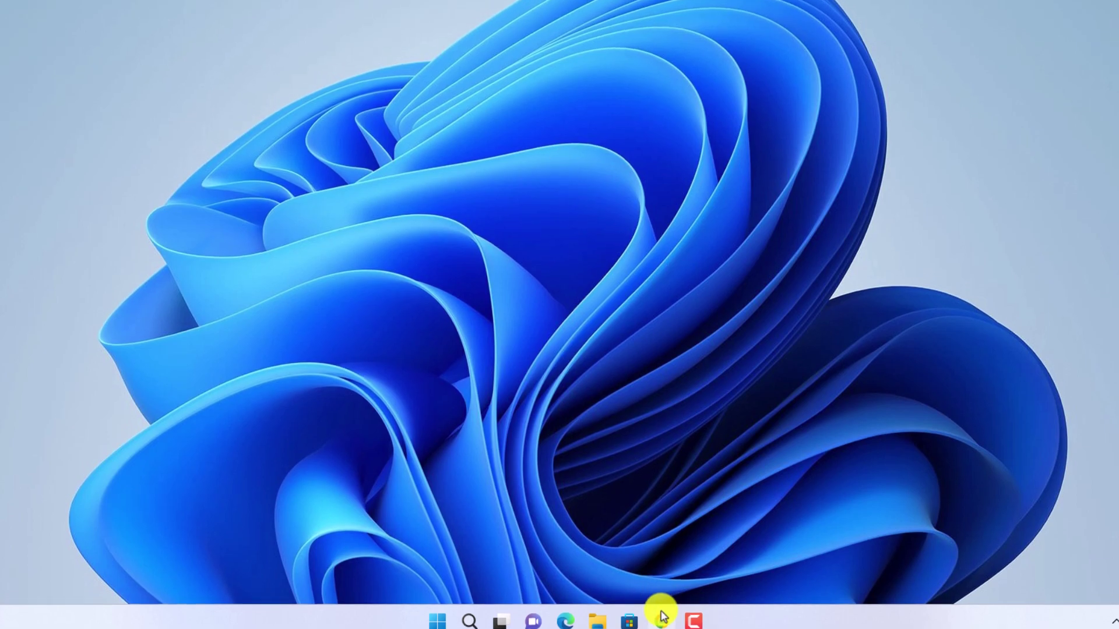
- Search Google for 'bluestacks', go to bluestacks.com and download the BlueStacks 5 installer
left_click(659, 611)
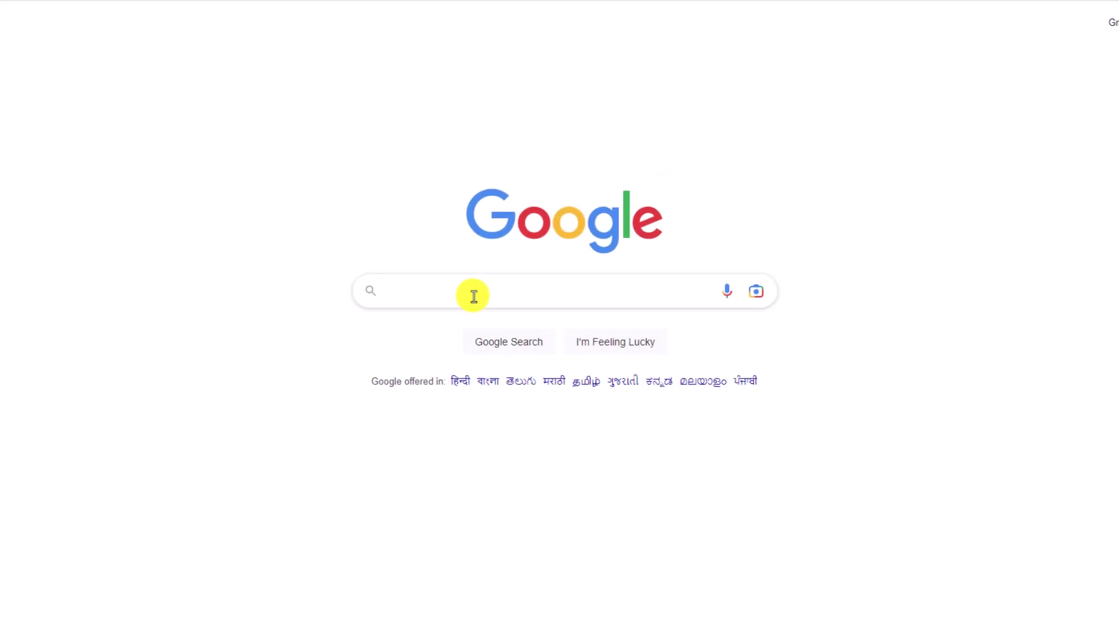
type("blu")
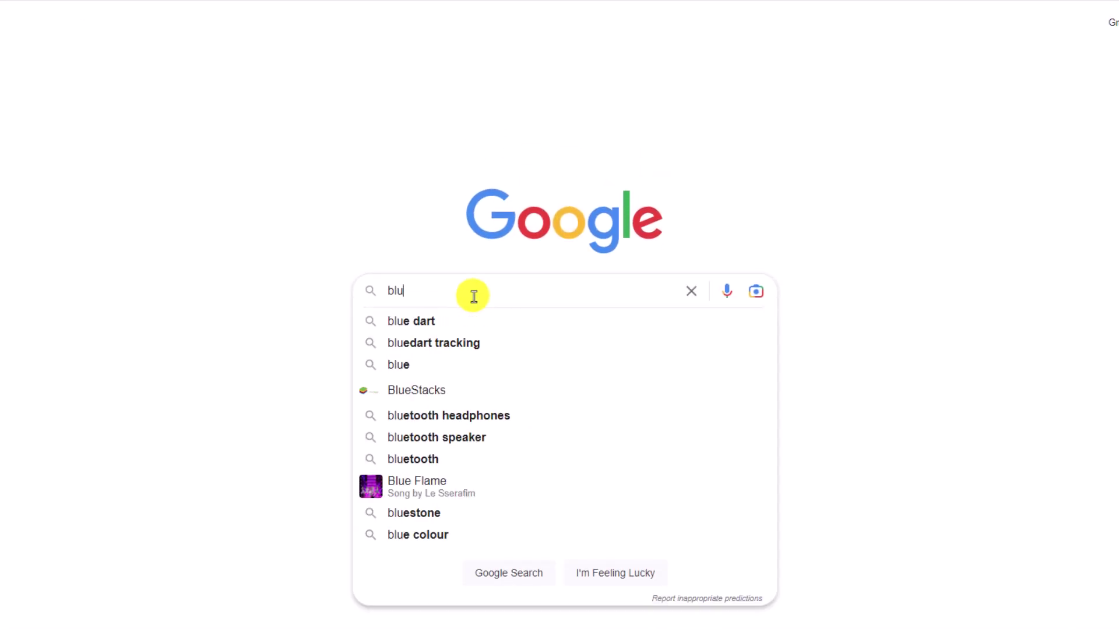
type("estacks")
key("Return")
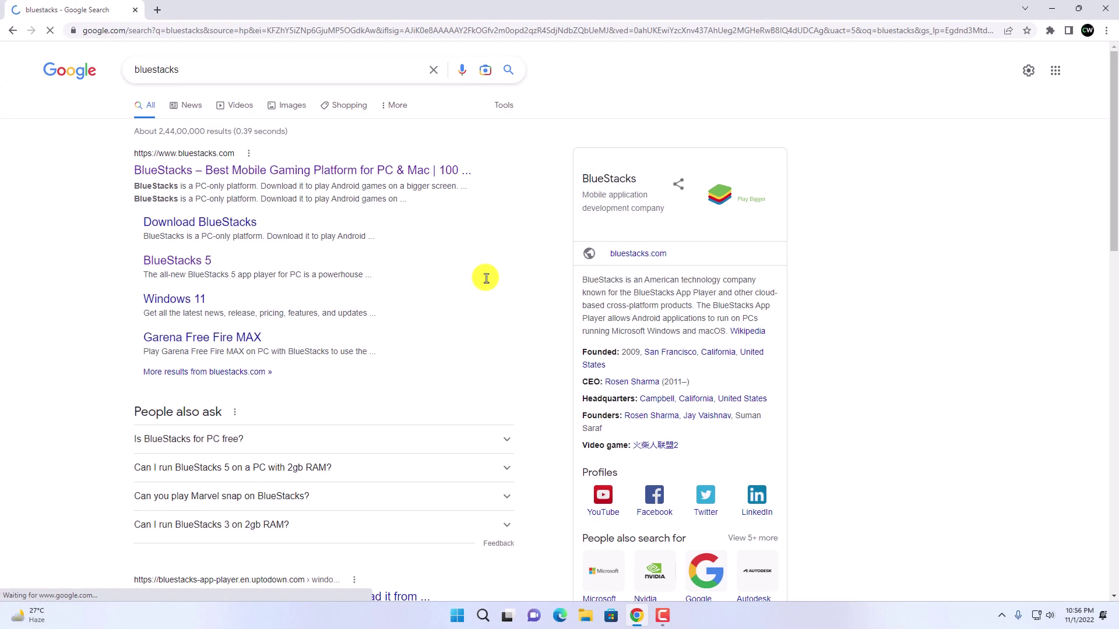
left_click(324, 171)
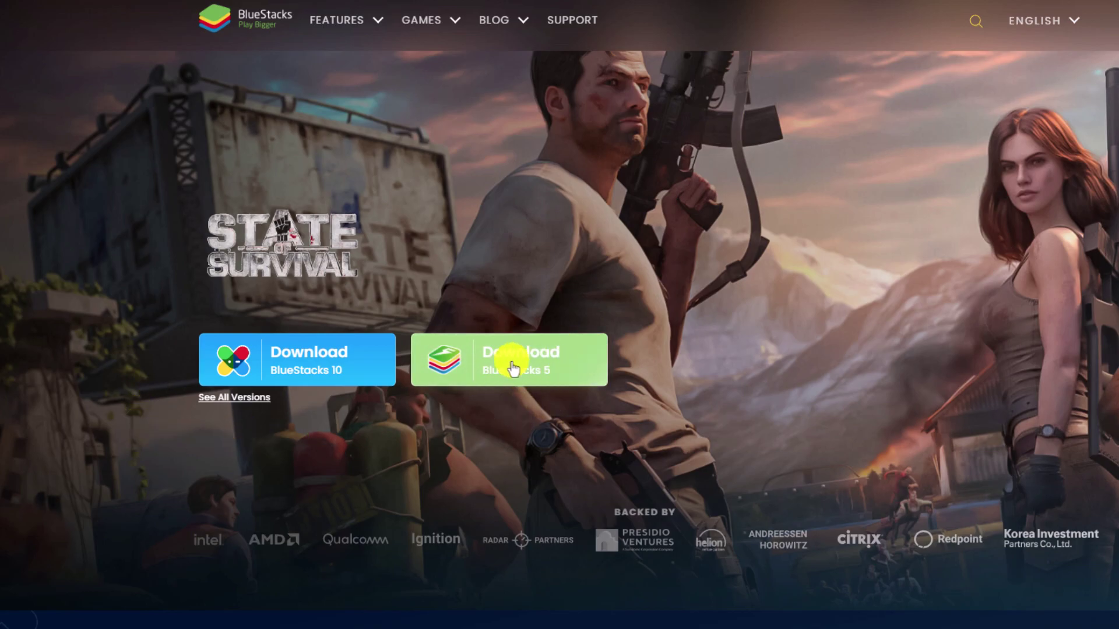
left_click(555, 361)
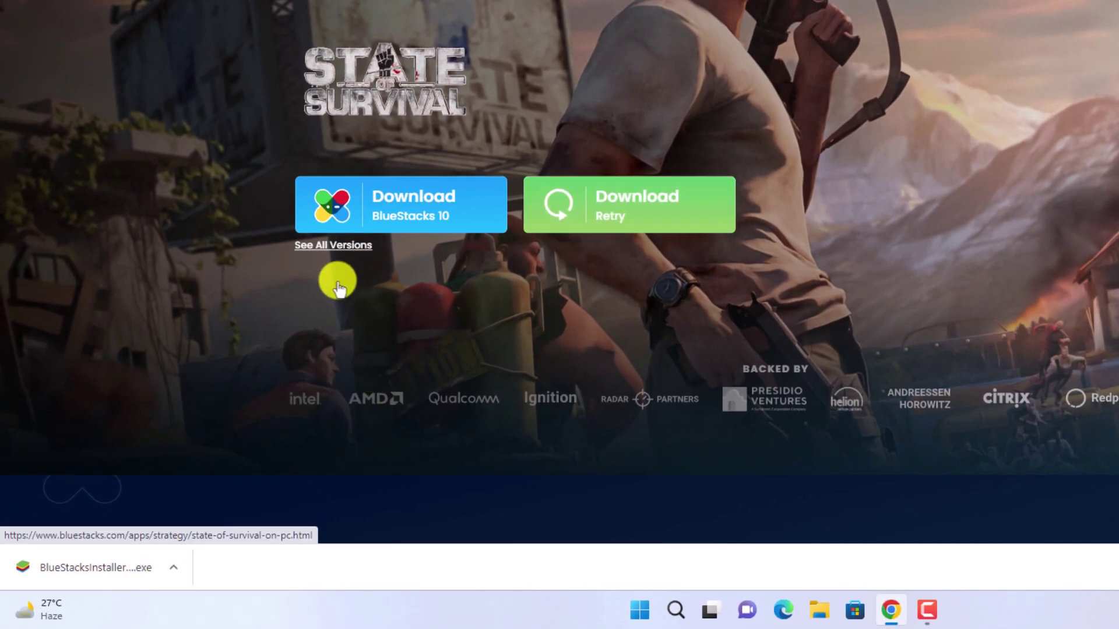
- Run the downloaded installer and install BlueStacks 5, keeping the default C:\ProgramData\BlueStacks_nxt data folder
left_click(173, 566)
left_click(205, 463)
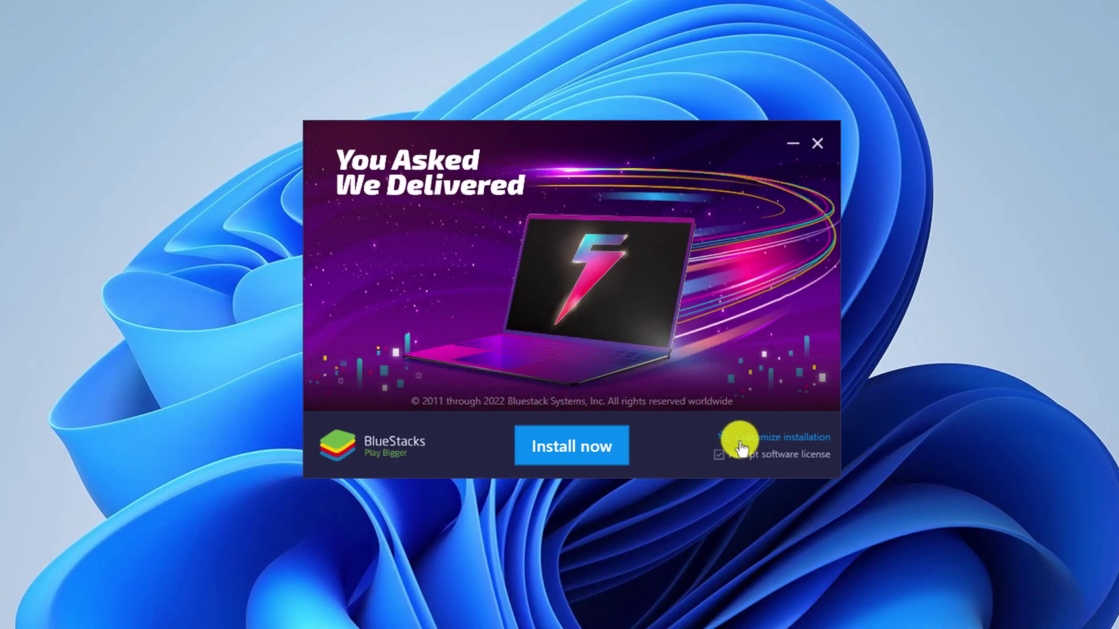
left_click(738, 440)
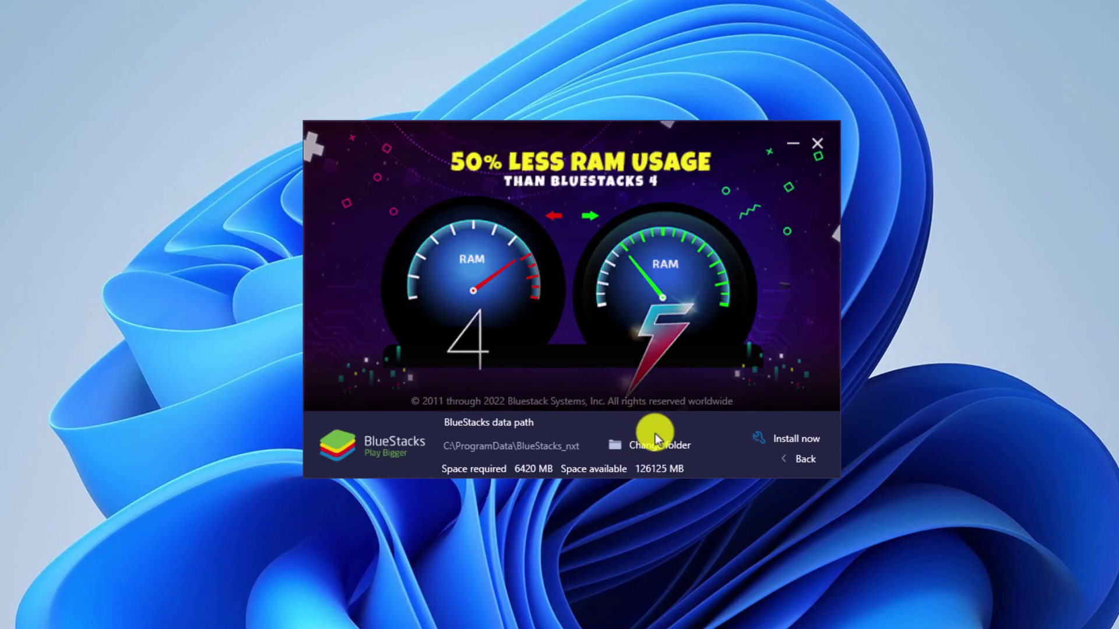
left_click(669, 445)
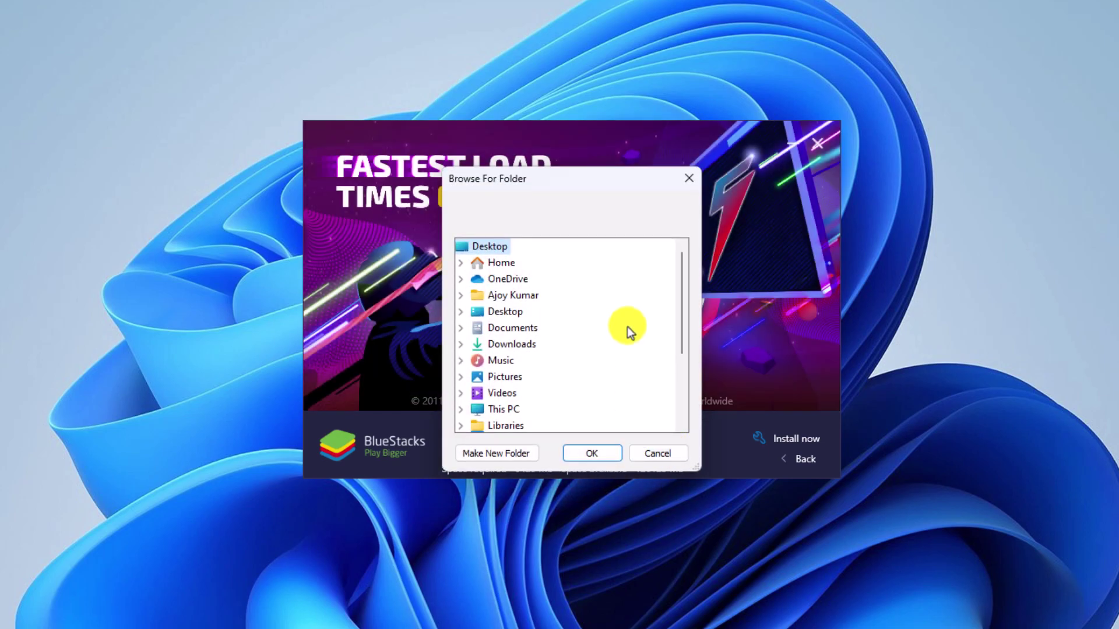
left_click(645, 453)
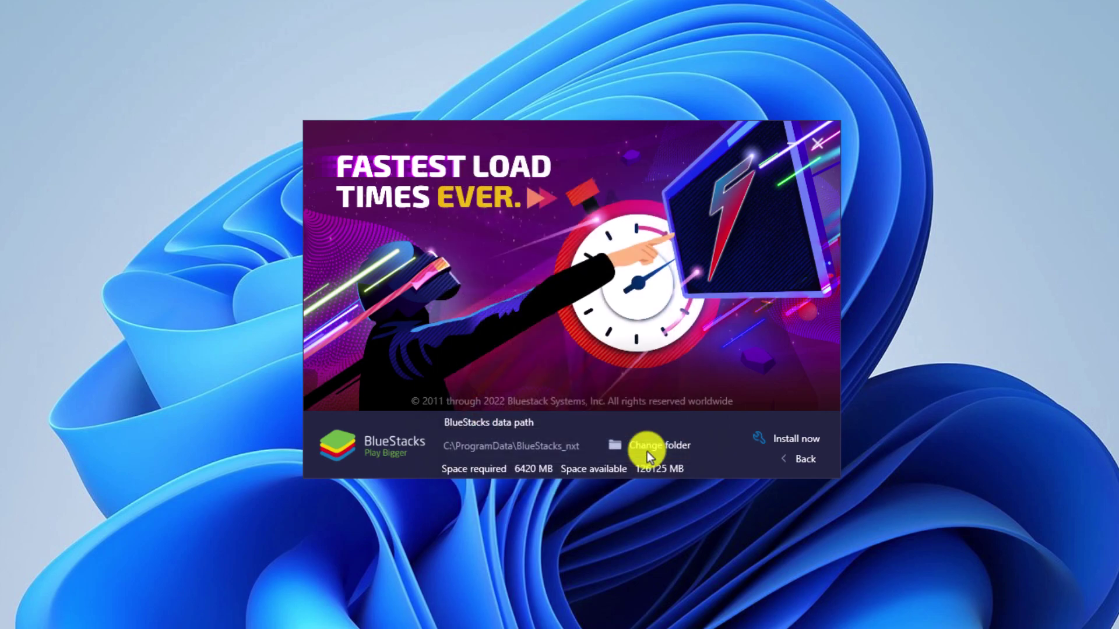
left_click(810, 439)
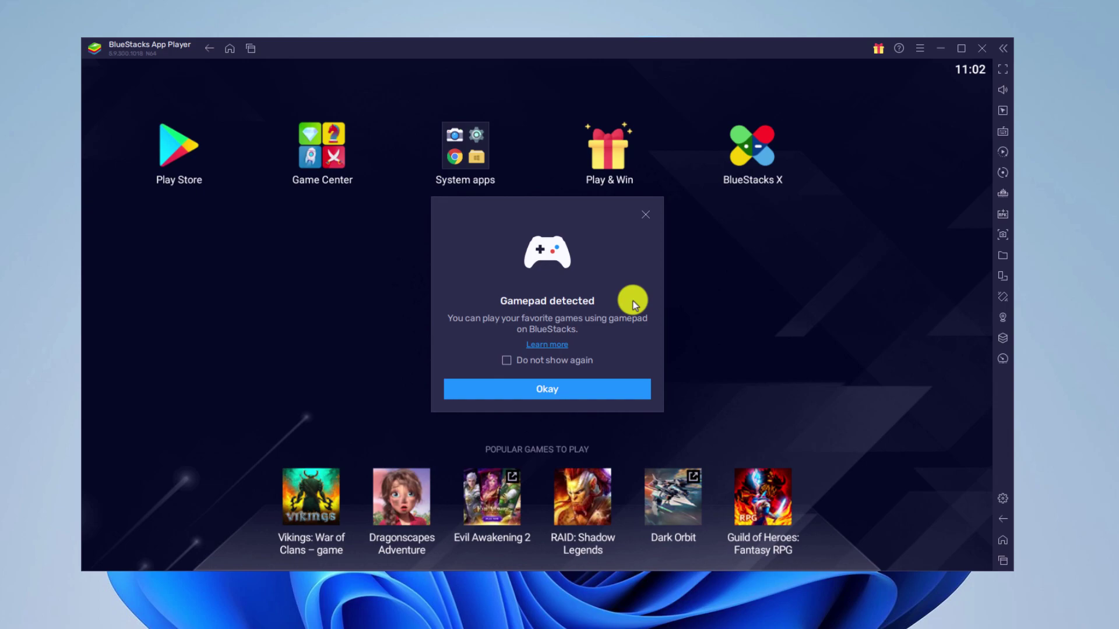
- Dismiss the Gamepad detected notice with Okay and open the Play Store from the home screen
left_click(594, 389)
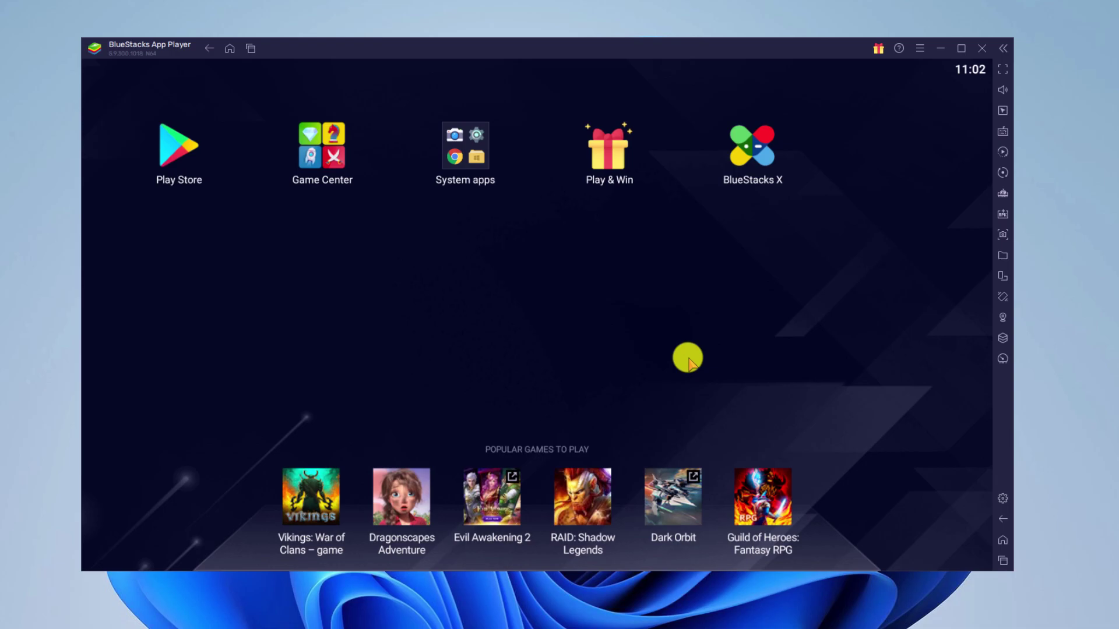
left_click(174, 181)
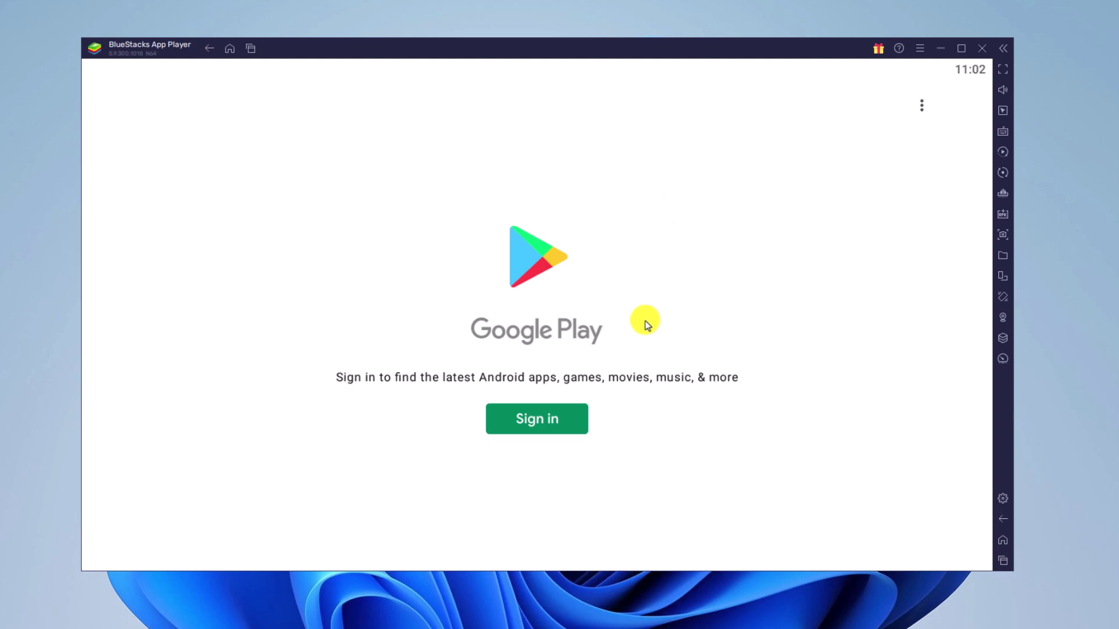
- Sign in to Google Play, agree to the terms, turn off Back up to Google Drive, and accept
left_click(548, 425)
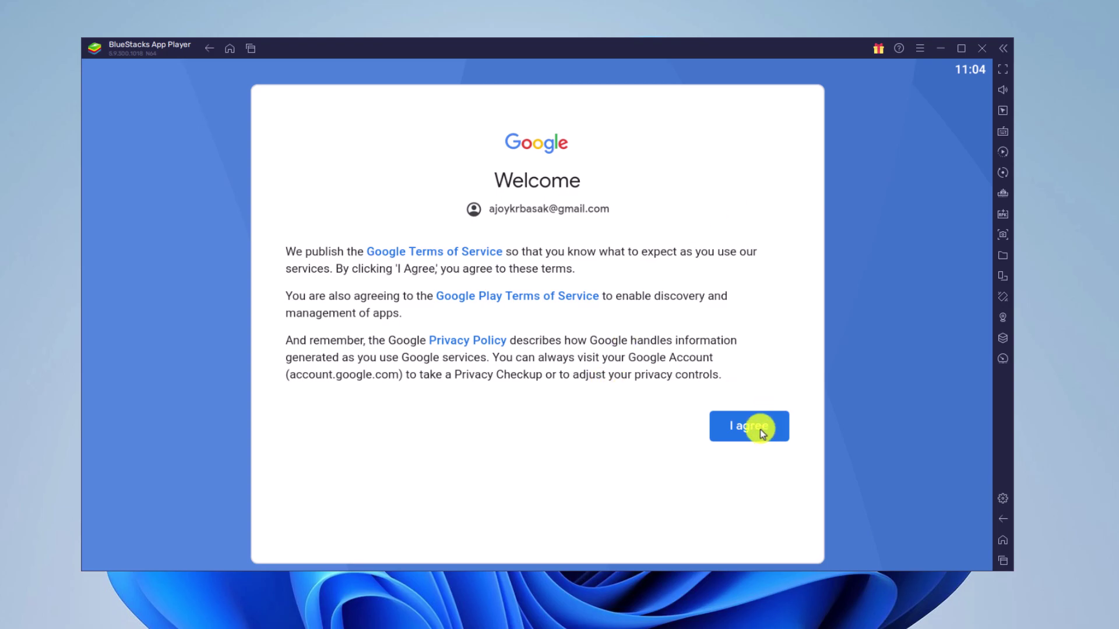
left_click(760, 429)
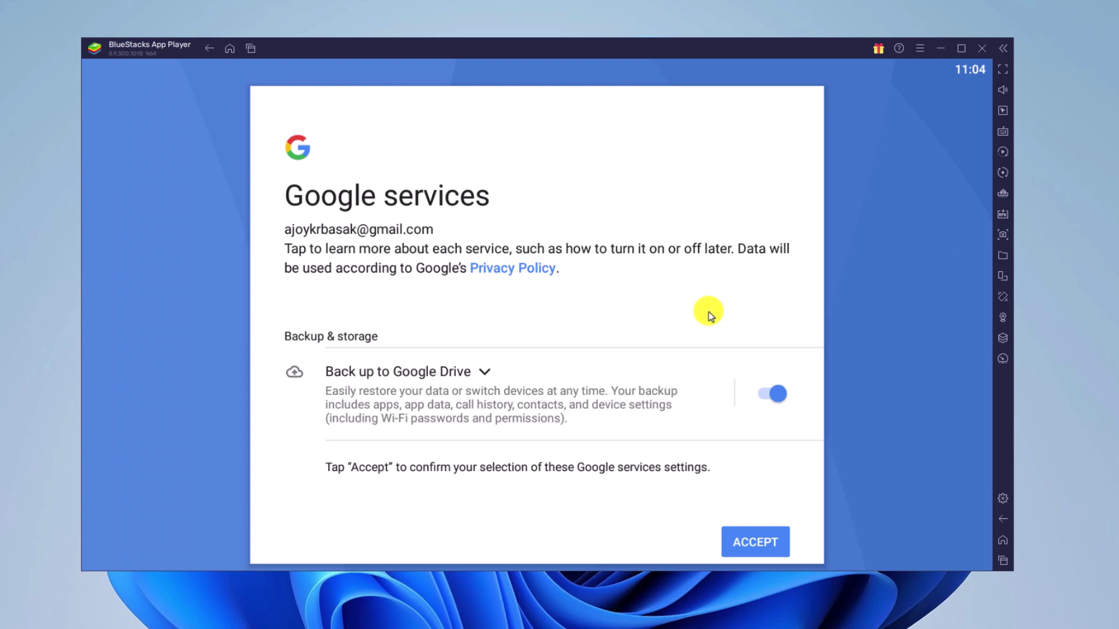
left_click(779, 402)
scroll(732, 442, "down", 2)
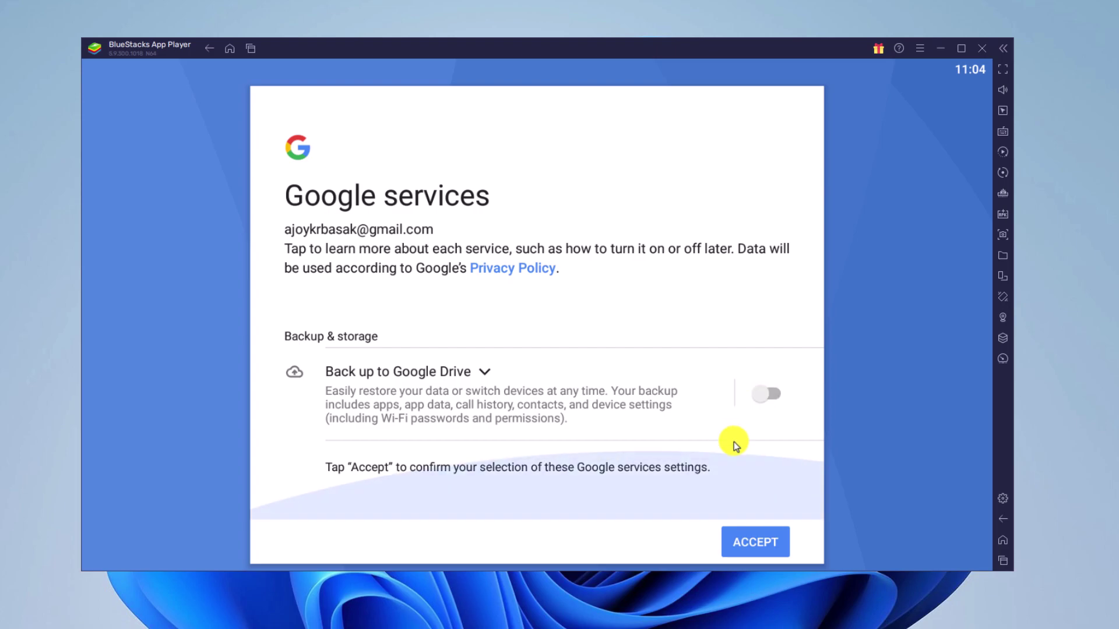
left_click(766, 548)
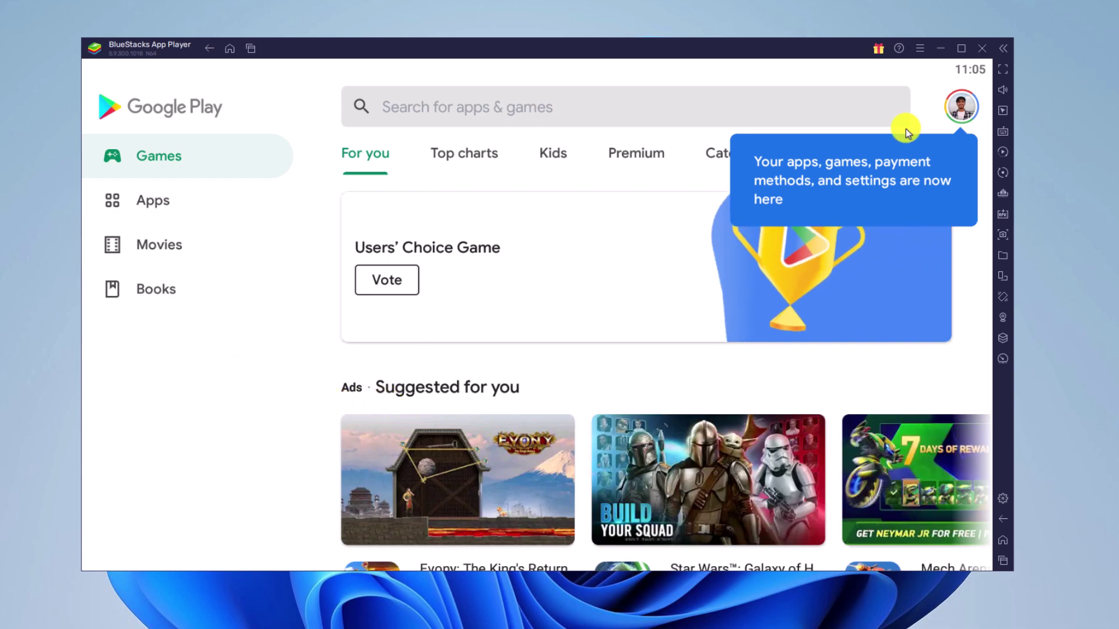
- Dismiss the account tip, search the Play Store for 'hill climb racing' and install Hill Climb Racing 2
left_click(602, 221)
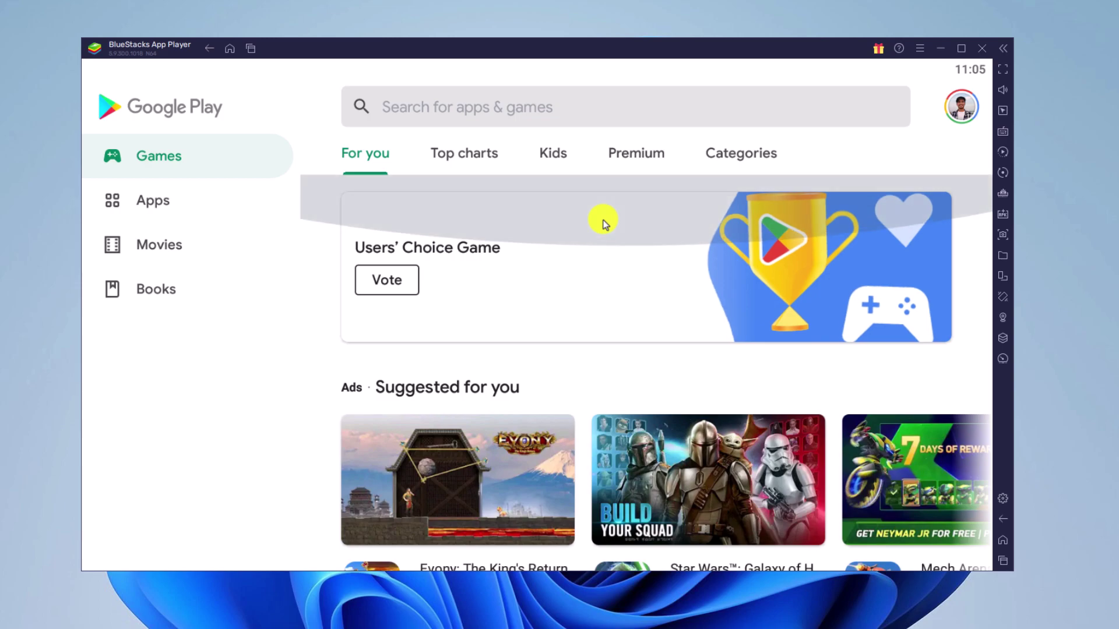
left_click(530, 105)
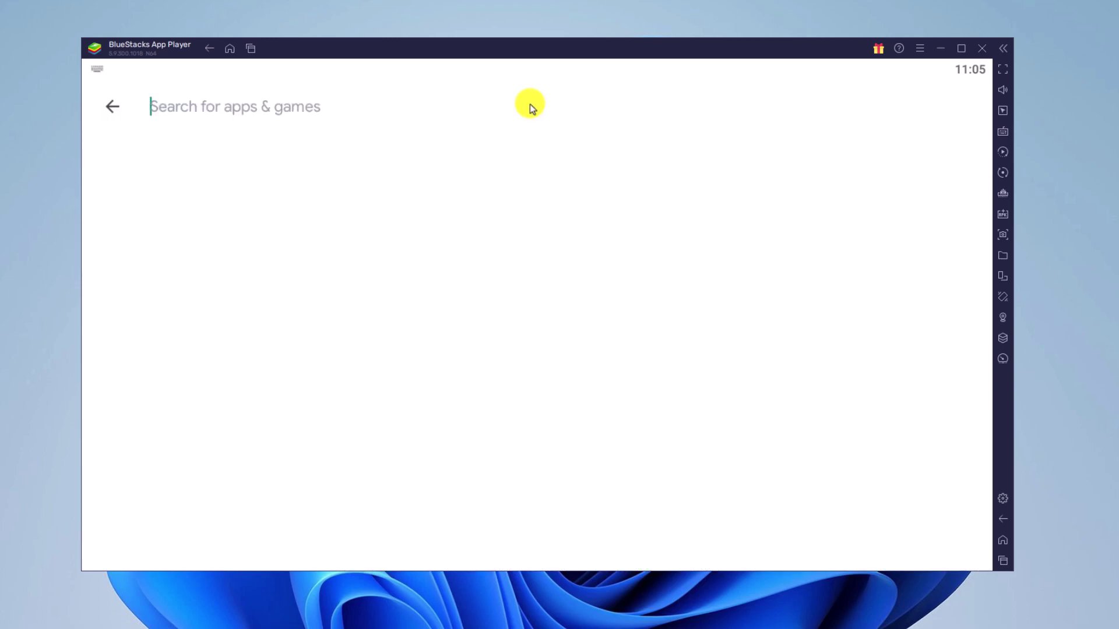
type("hill")
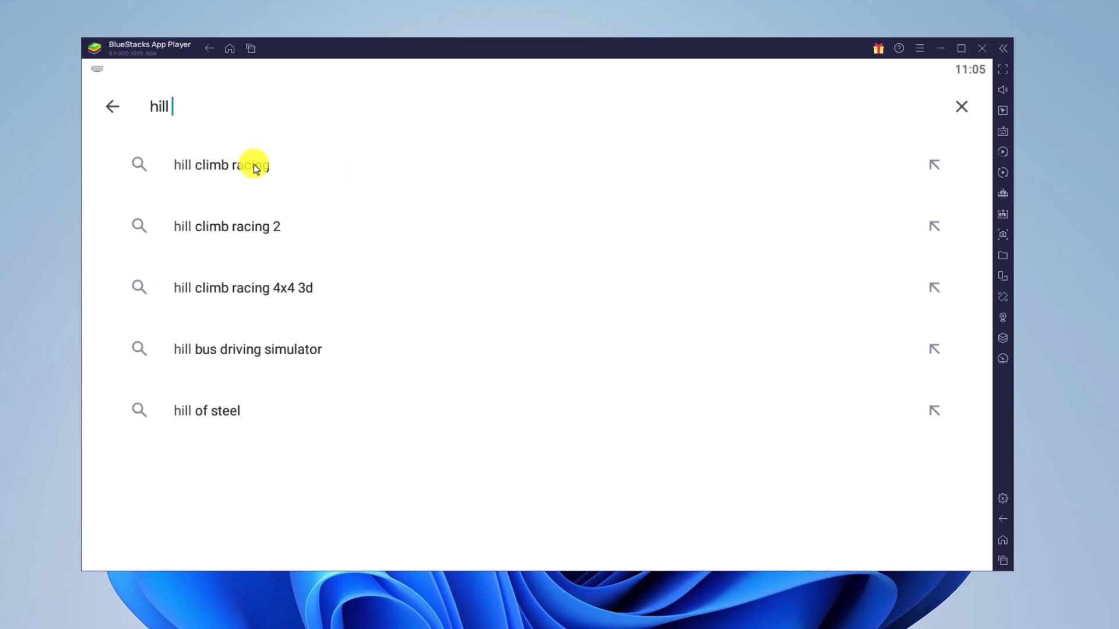
left_click(254, 166)
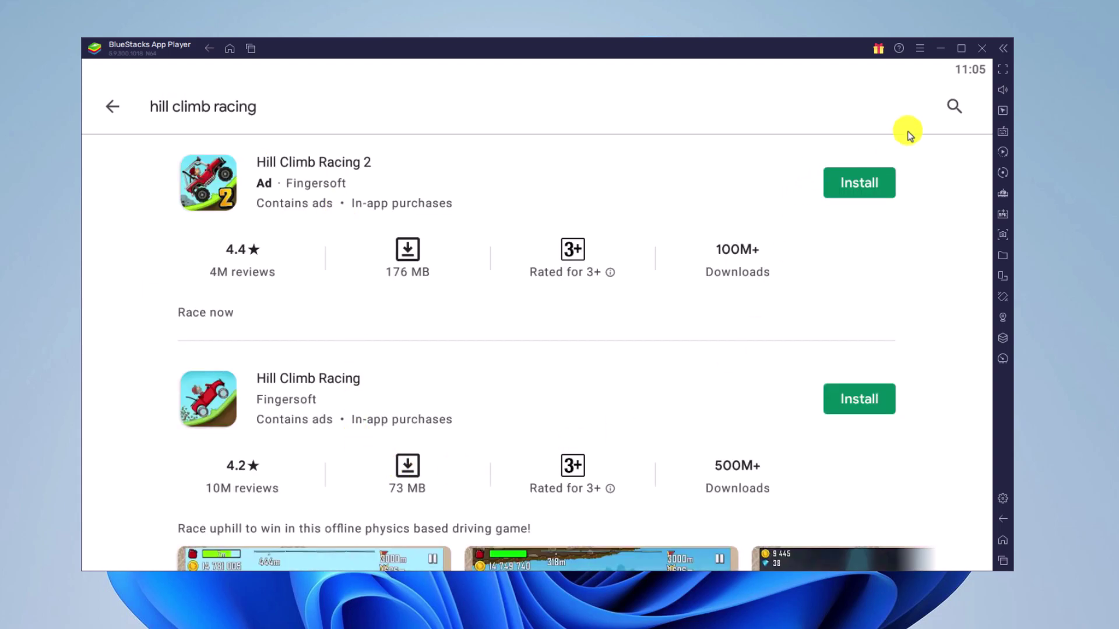
left_click(883, 185)
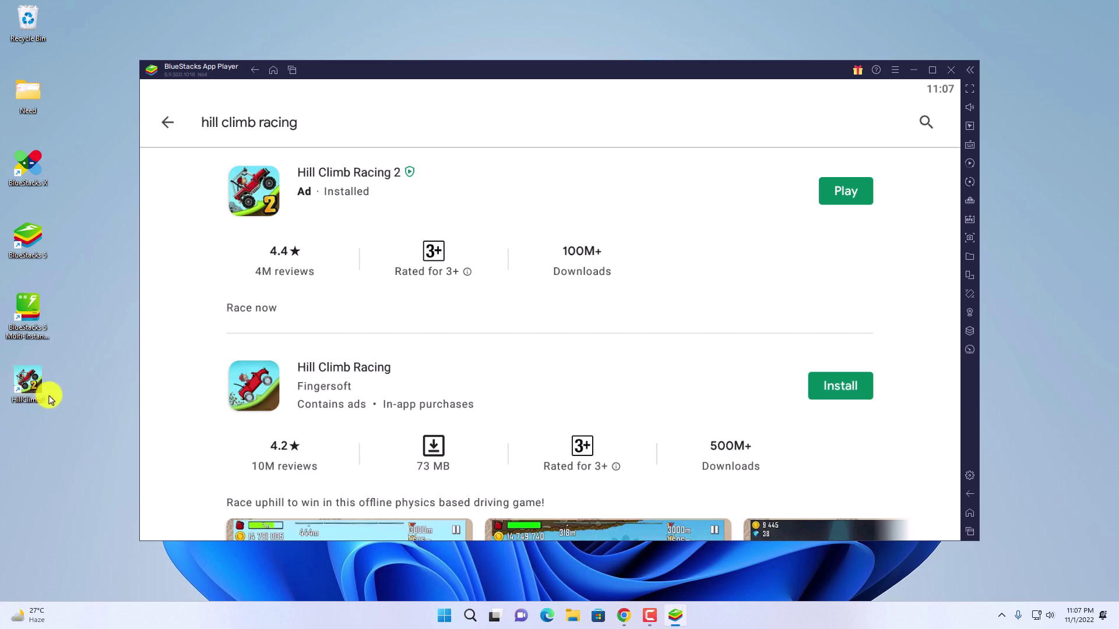
- Search Windows for 'hillClimb2' and open the HillClimb2 app
left_click(461, 622)
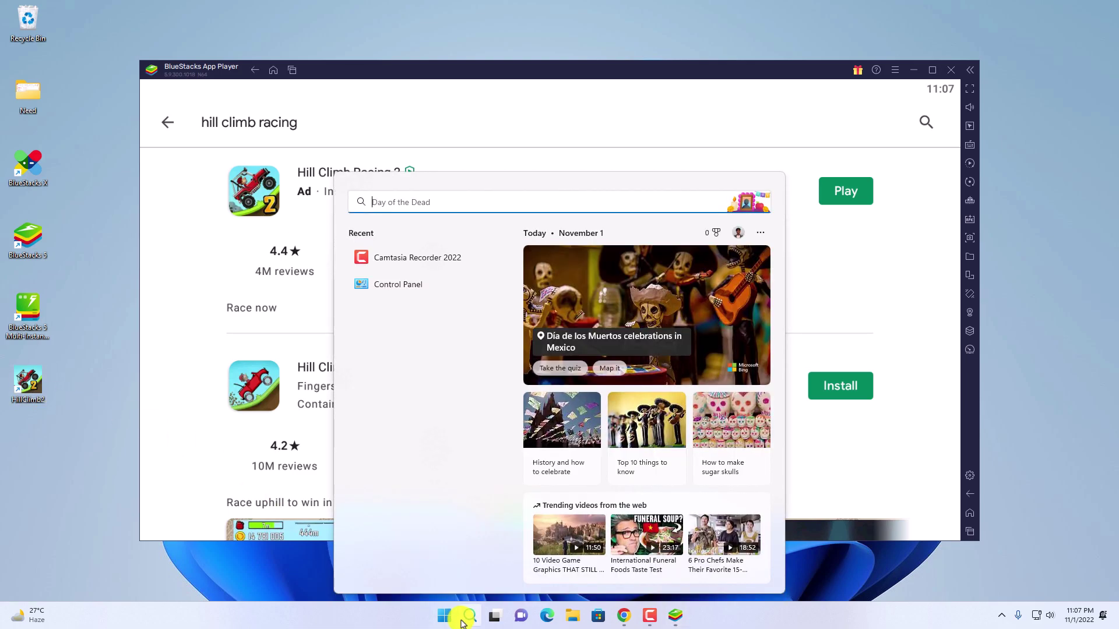
type("hillClimb2")
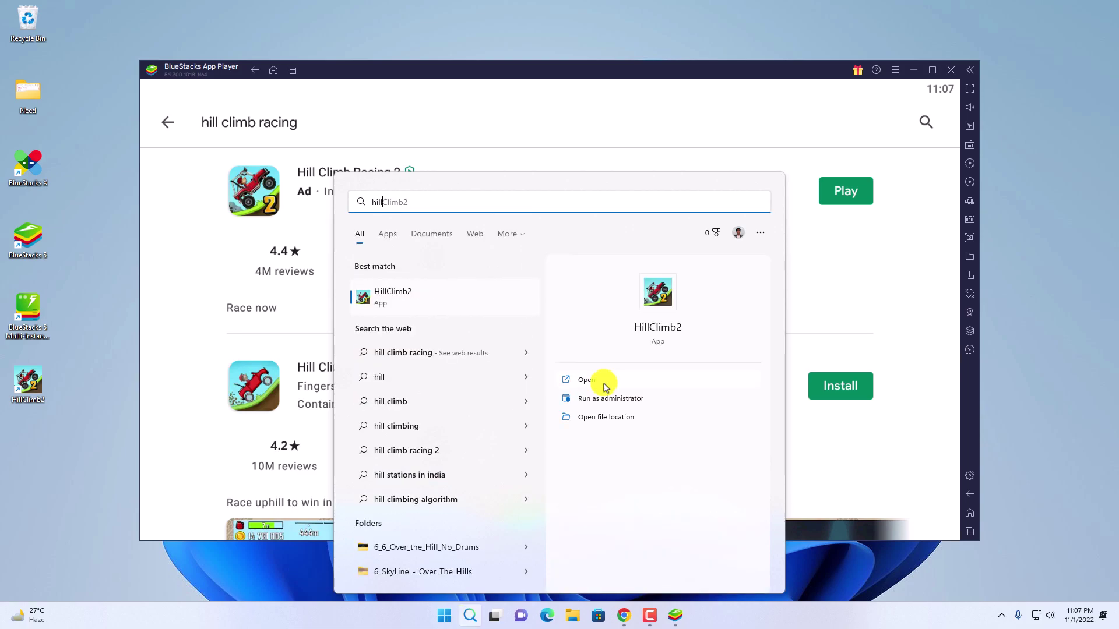
left_click(569, 385)
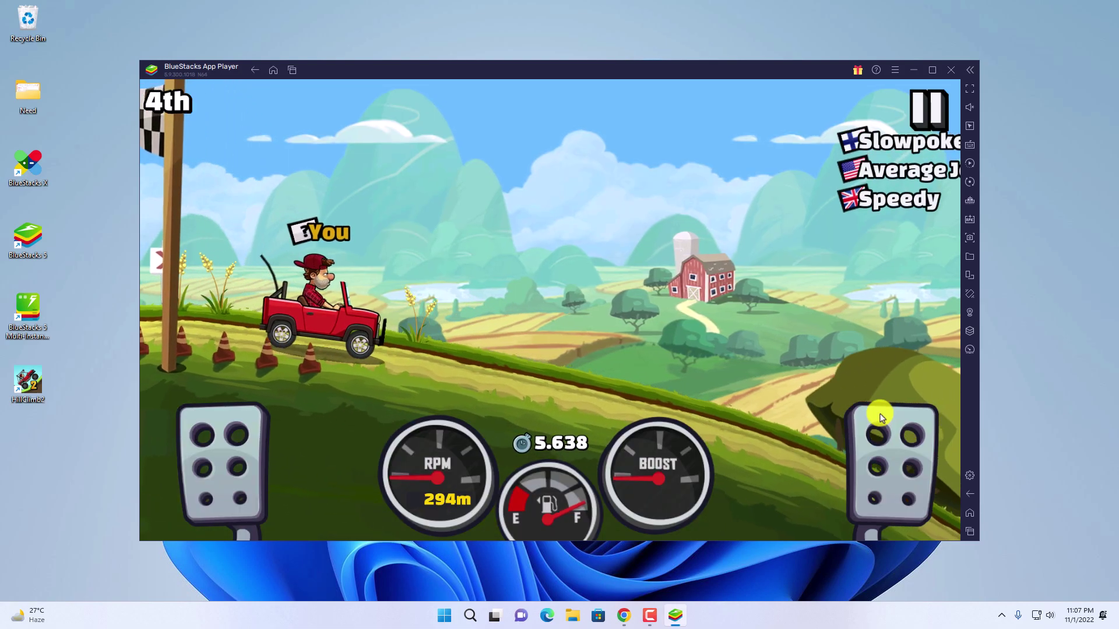
- Hold the right gas pedal to drive the red car up the hills
left_click(906, 446)
left_click_drag(906, 445, 907, 447)
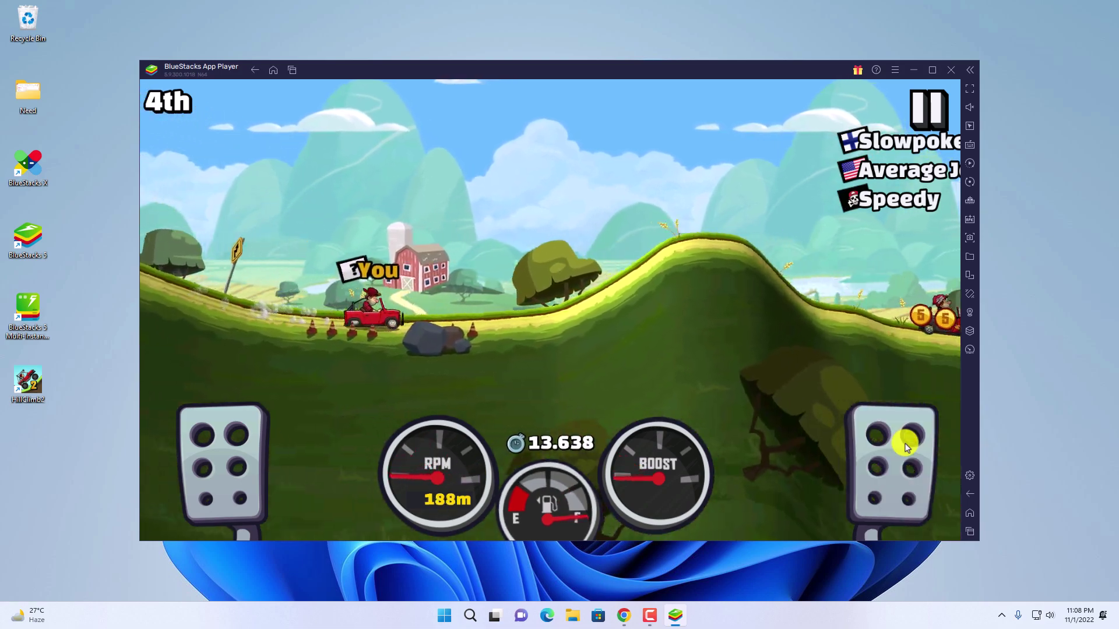